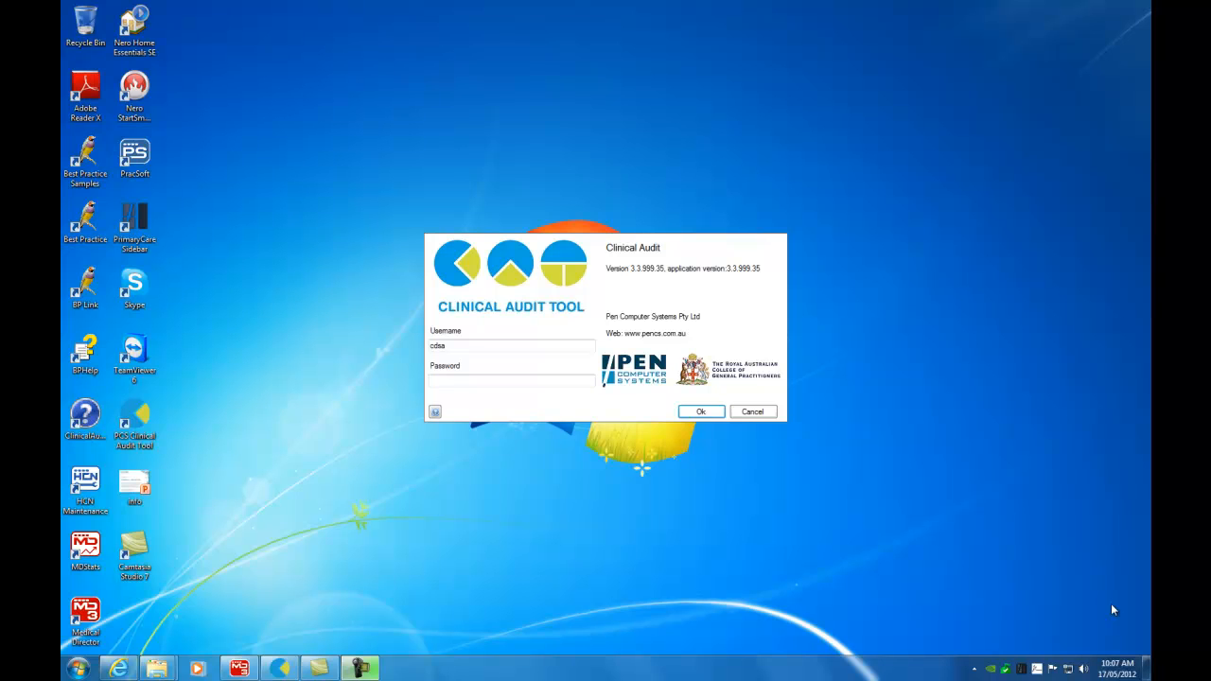
Step: Enter the account password and log in to the Clinical Audit Tool
{"action": "left_click", "coordinate": [462, 380]}
{"action": "type", "text": "•••••••"}
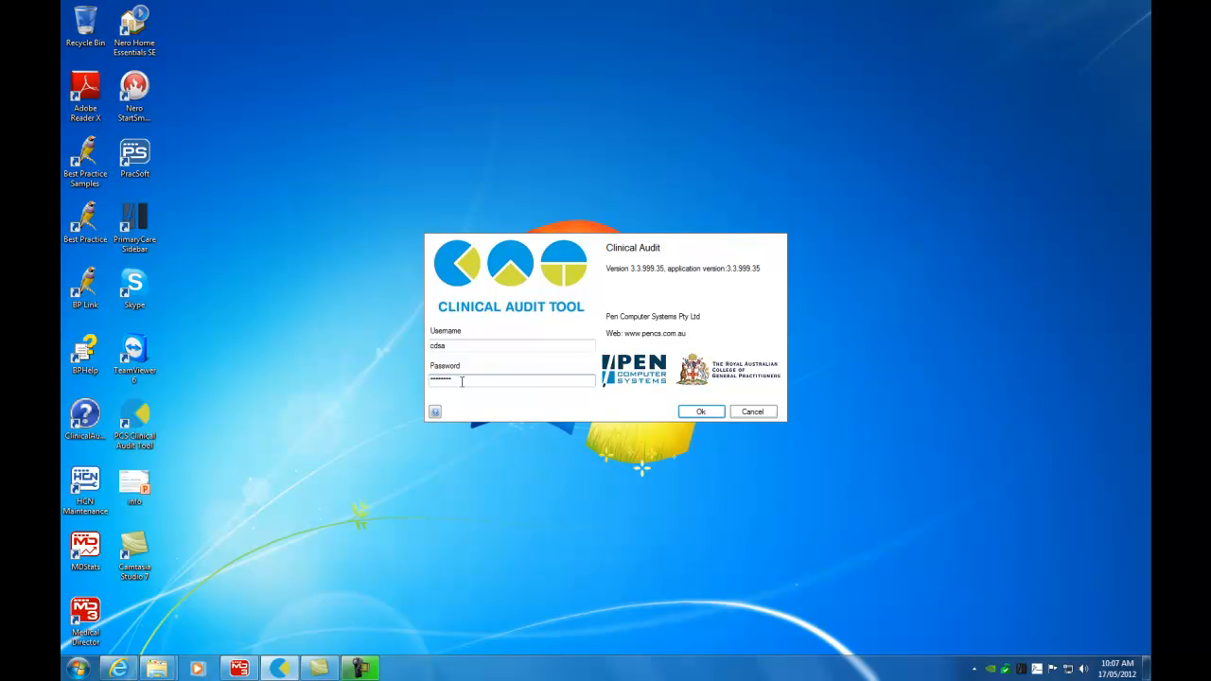
{"action": "left_click", "coordinate": [701, 414]}
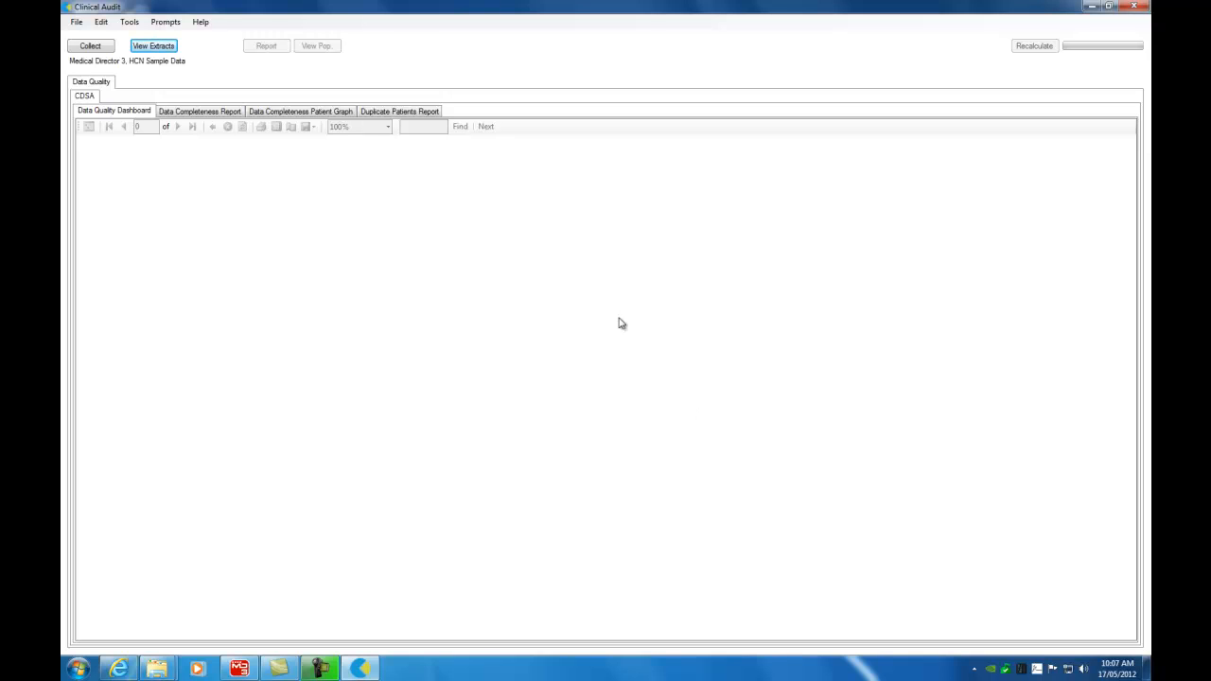
Step: Load the 9/03/2012 11:44 AM extract from the extracts list, then hide the list
{"action": "left_click", "coordinate": [161, 47]}
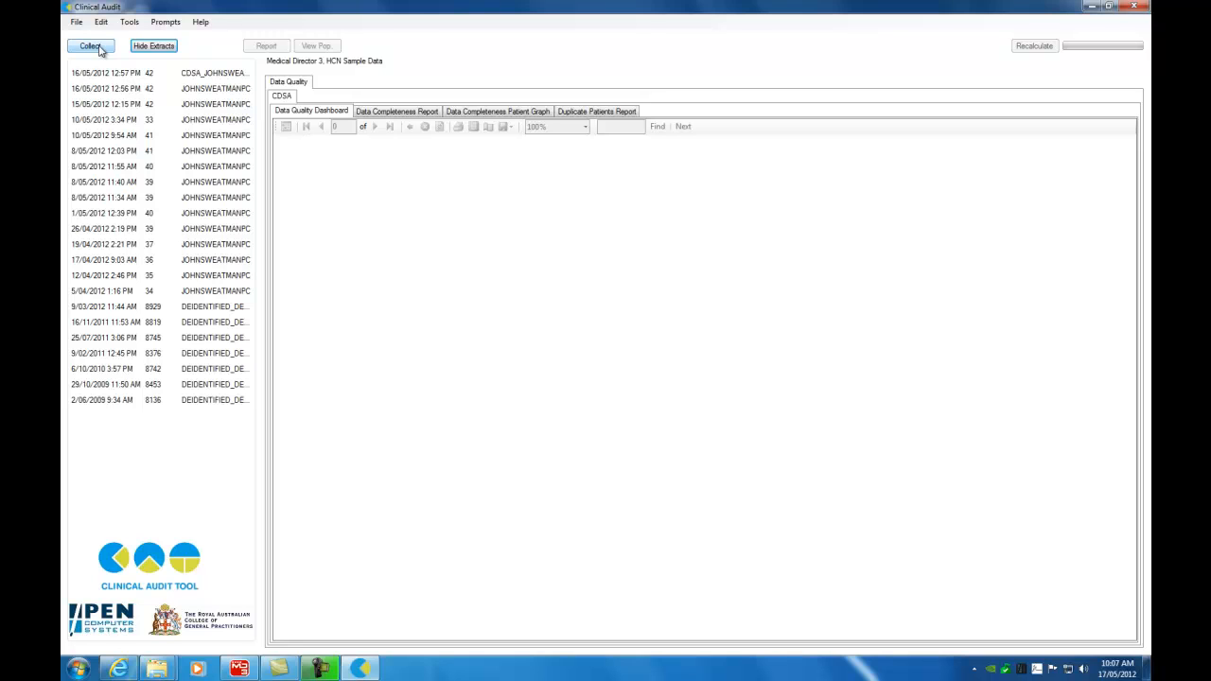
{"action": "left_click", "coordinate": [118, 307]}
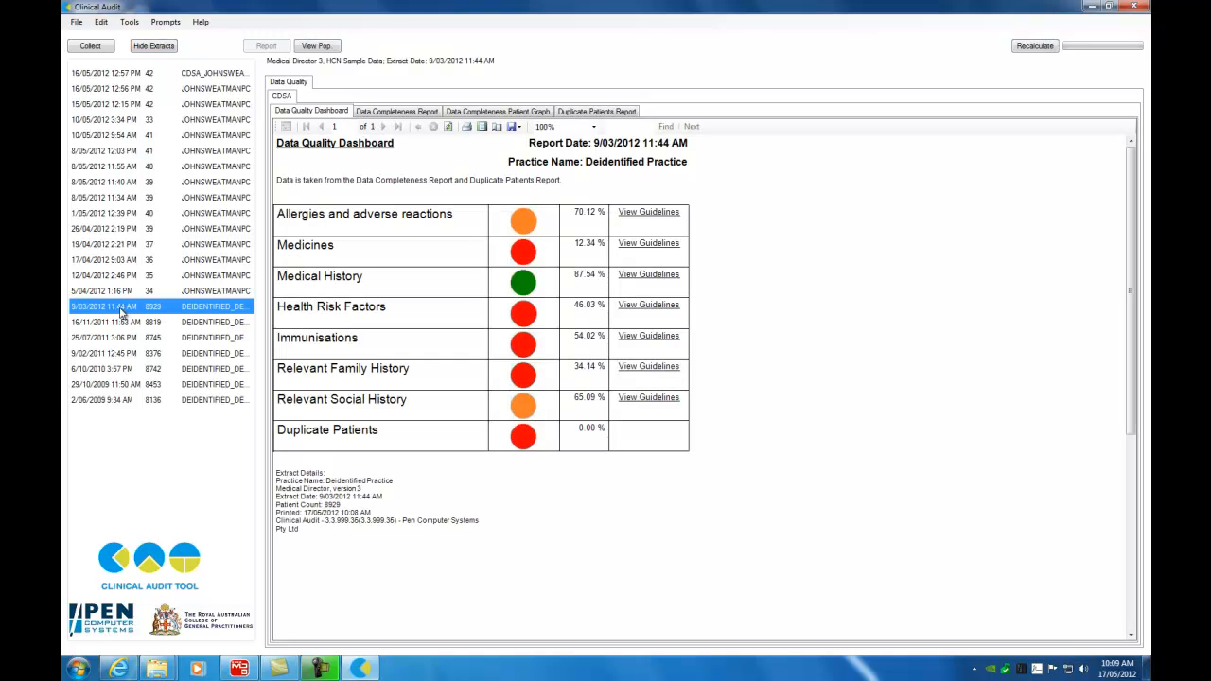
{"action": "left_click", "coordinate": [157, 47]}
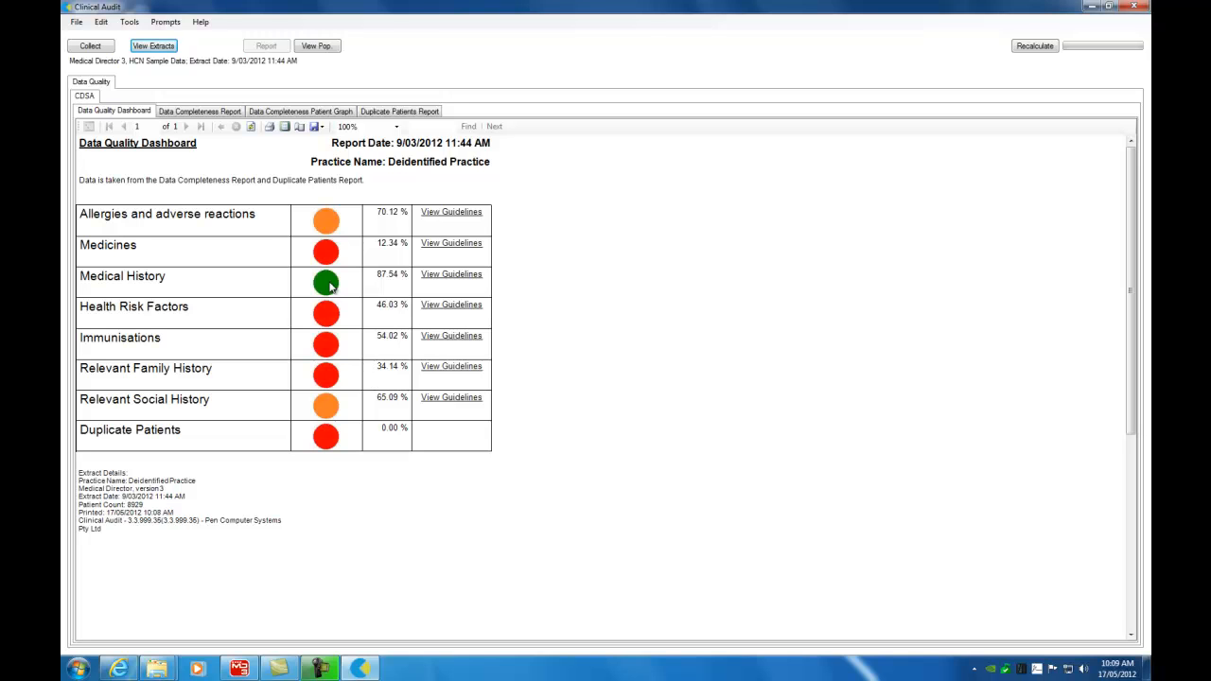
Step: Open the guidelines for Allergies and adverse reactions from the dashboard and read through the fact sheet
{"action": "left_click", "coordinate": [437, 214]}
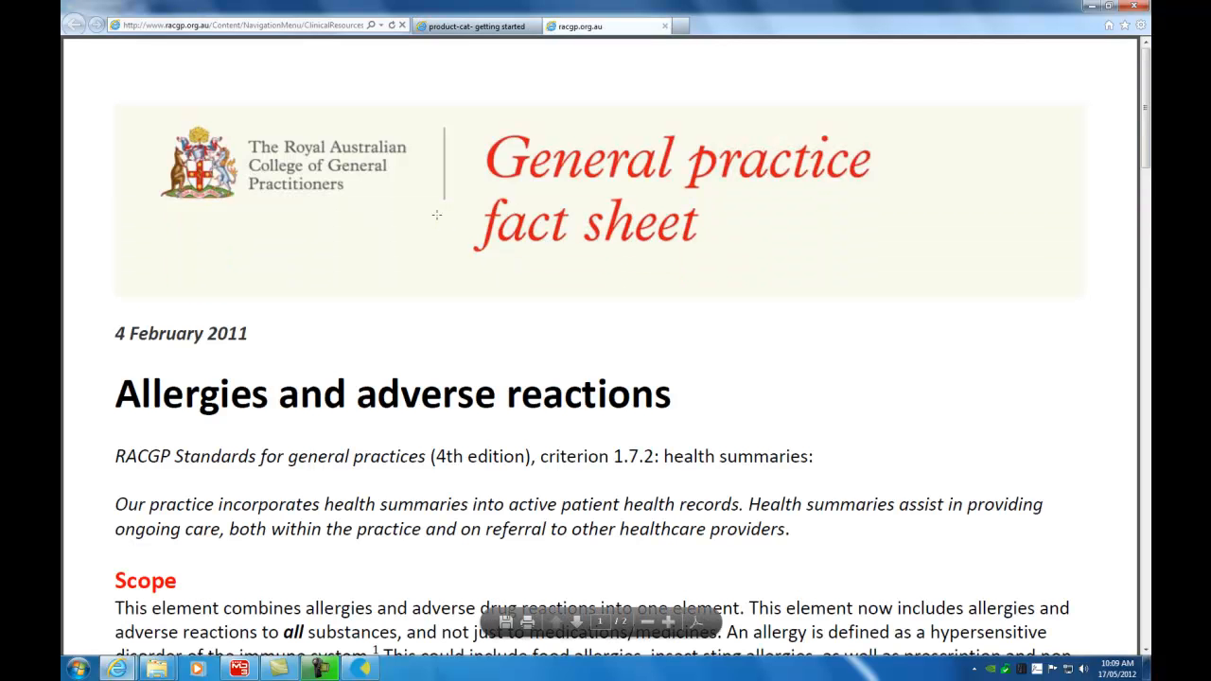
{"action": "scroll", "coordinate": [438, 214], "scroll_direction": "down", "scroll_amount": 3}
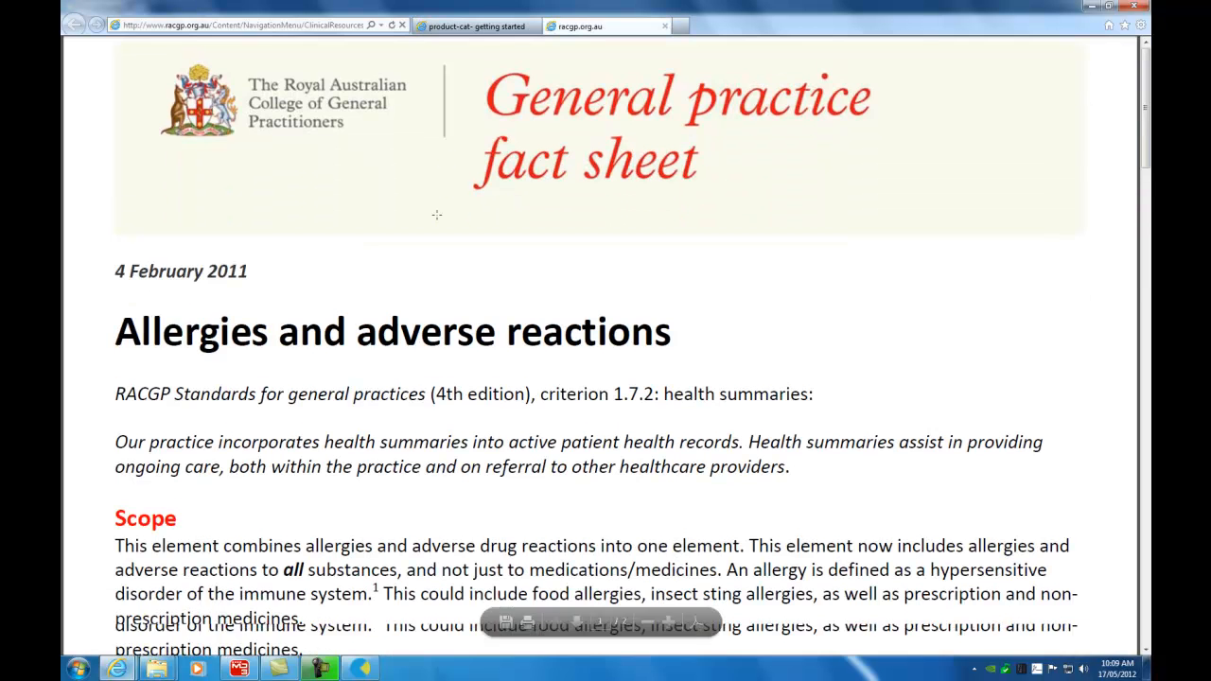
{"action": "scroll", "coordinate": [437, 222], "scroll_direction": "down", "scroll_amount": 3}
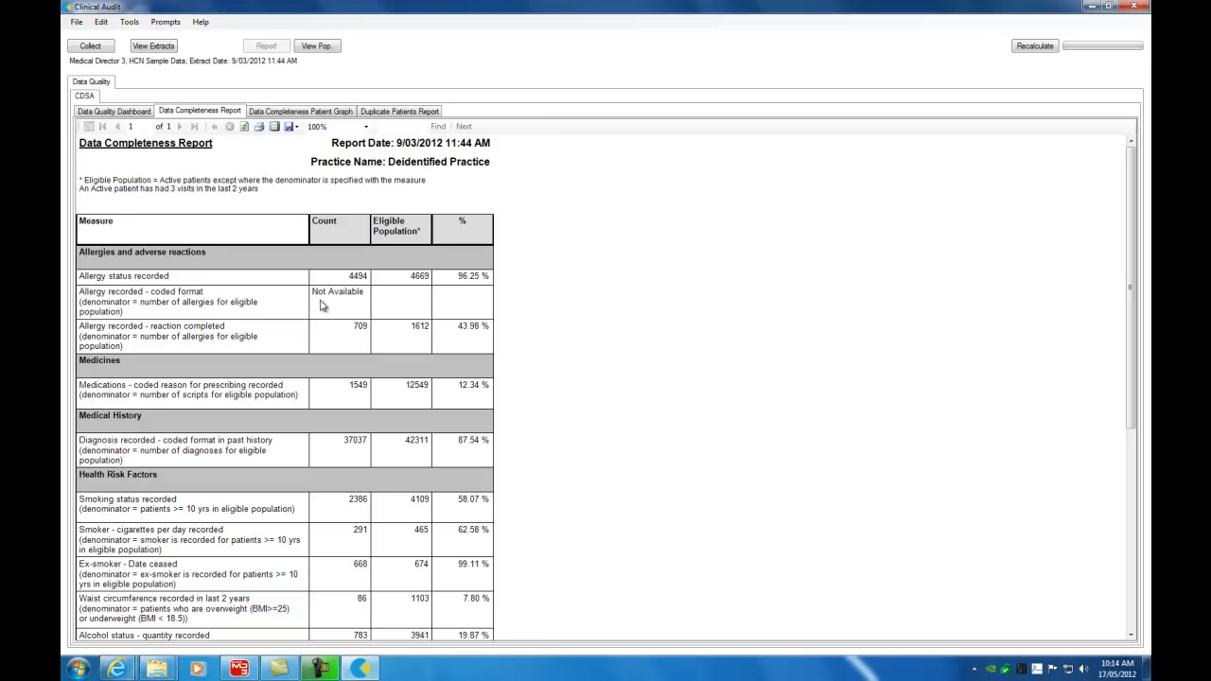
Step: Select the Not Recorded and Partially Recorded segments of Medications - coded reason on the Data Completeness Patient Graph
{"action": "left_click", "coordinate": [301, 111]}
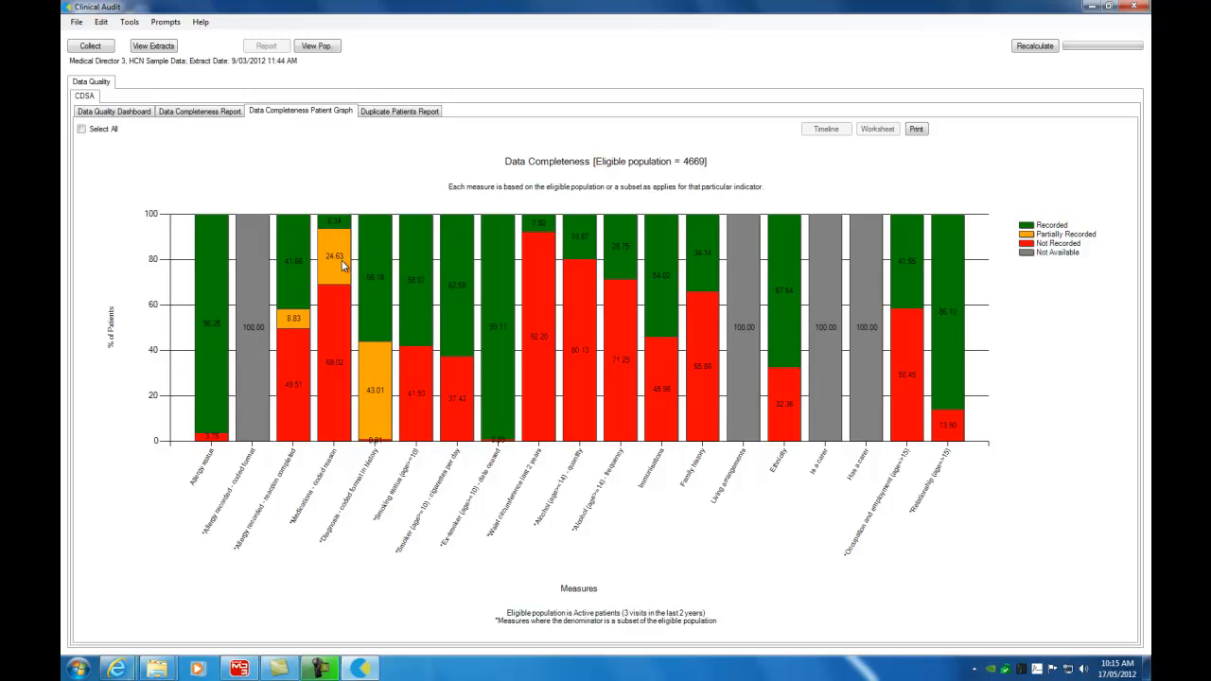
{"action": "left_click", "coordinate": [338, 333]}
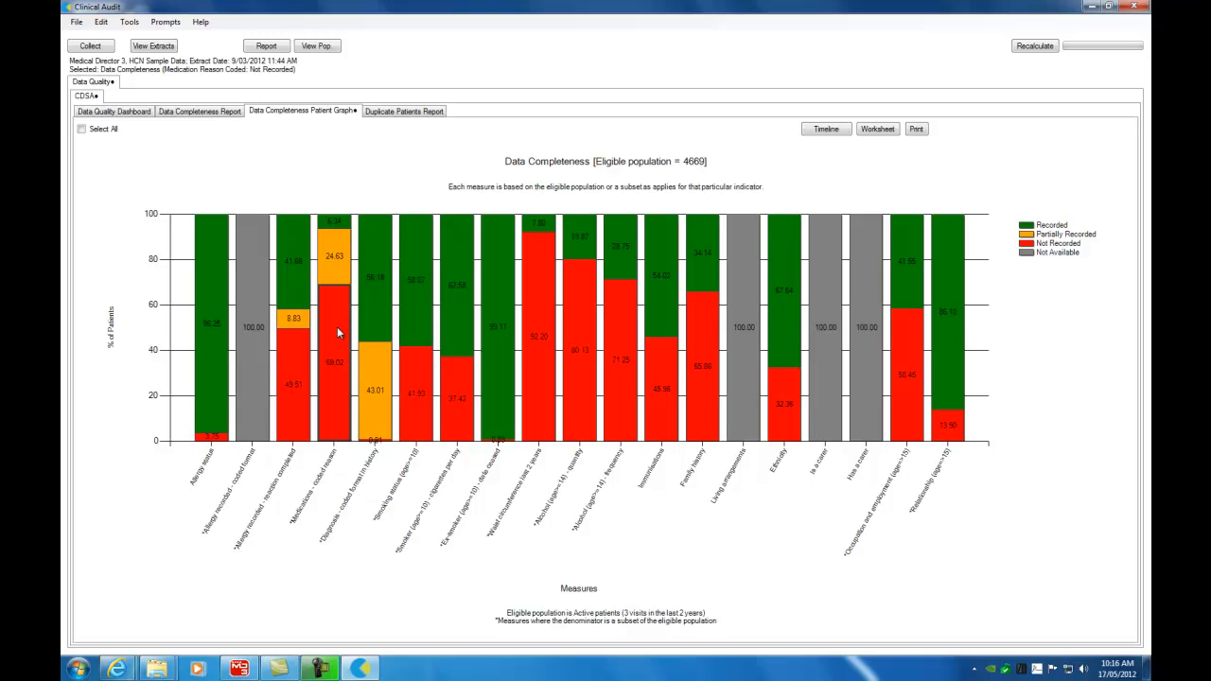
{"action": "left_click", "coordinate": [337, 276], "text": "ctrl"}
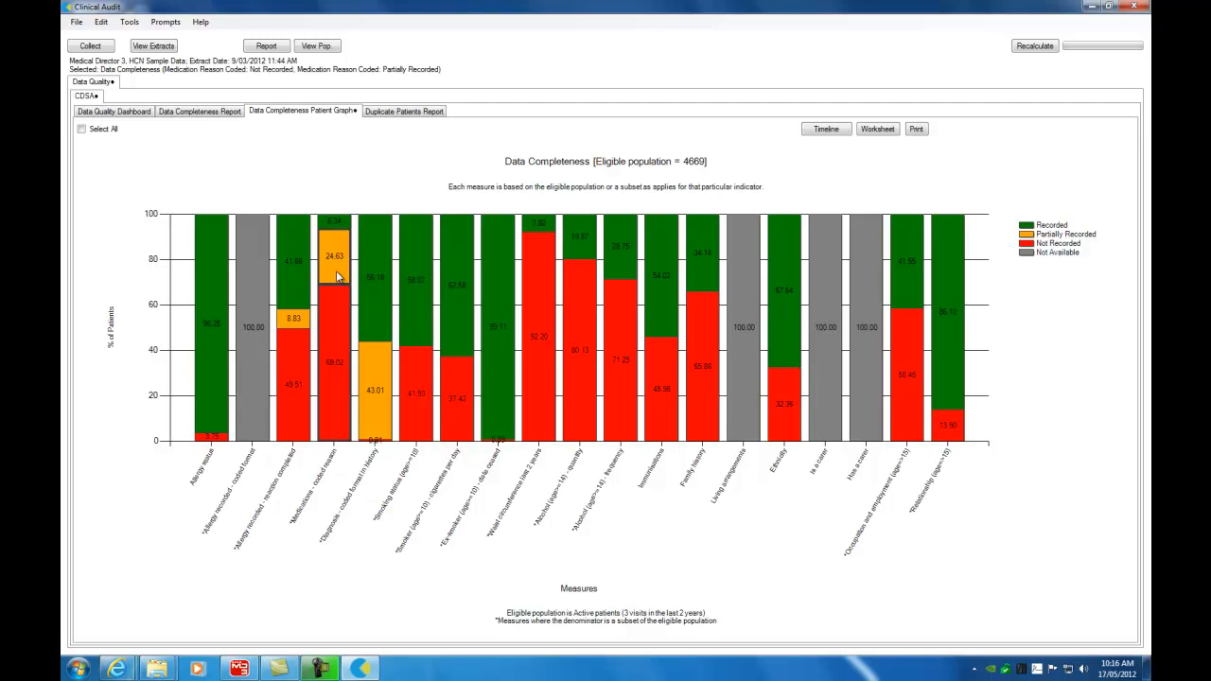
Step: Generate the patient reidentification report for the selected segments and check its available export formats
{"action": "left_click", "coordinate": [268, 50]}
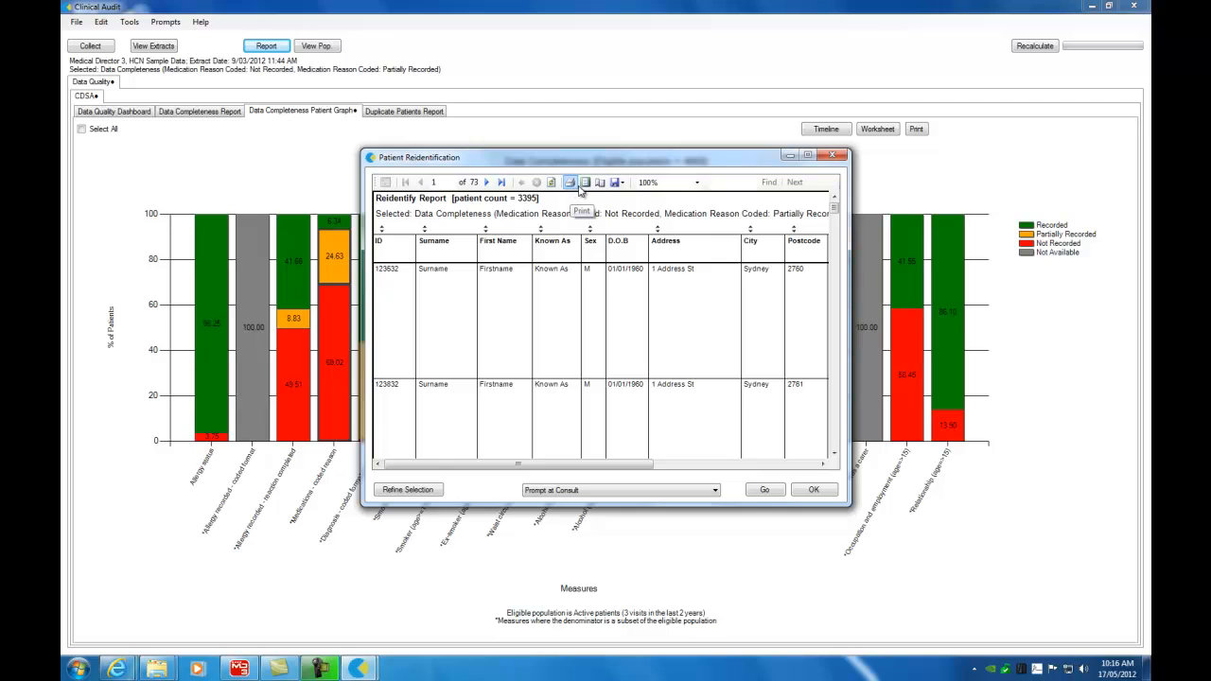
{"action": "left_click", "coordinate": [622, 184]}
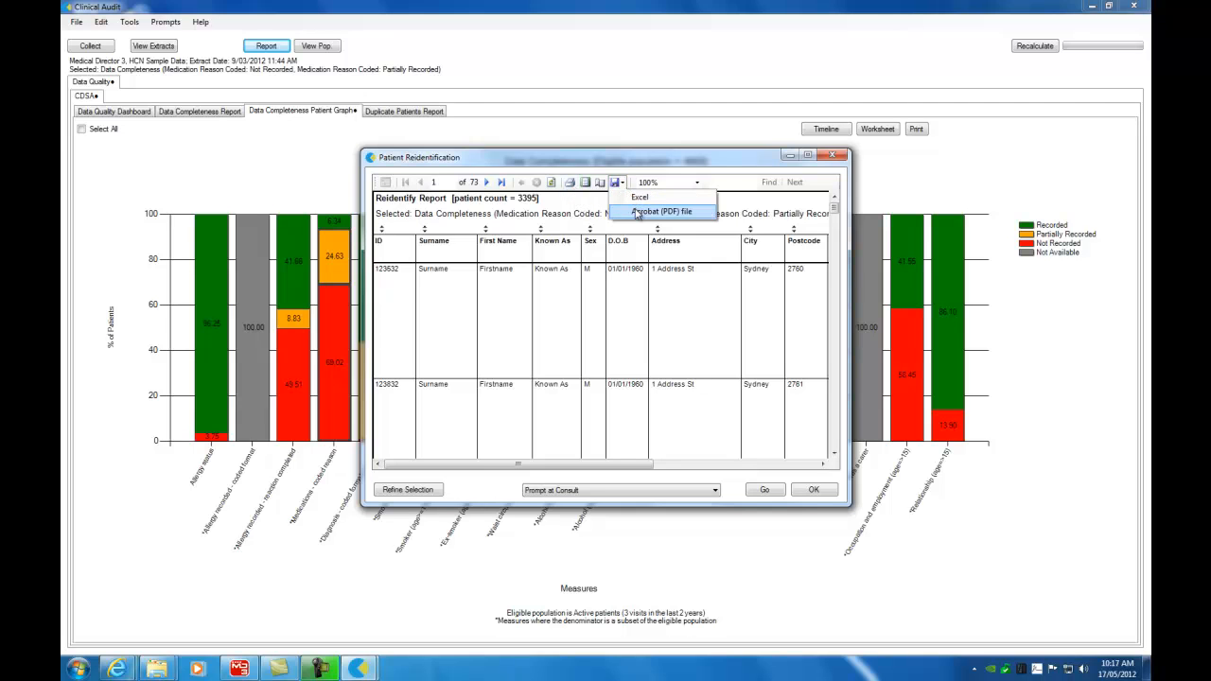
{"action": "left_click", "coordinate": [673, 314]}
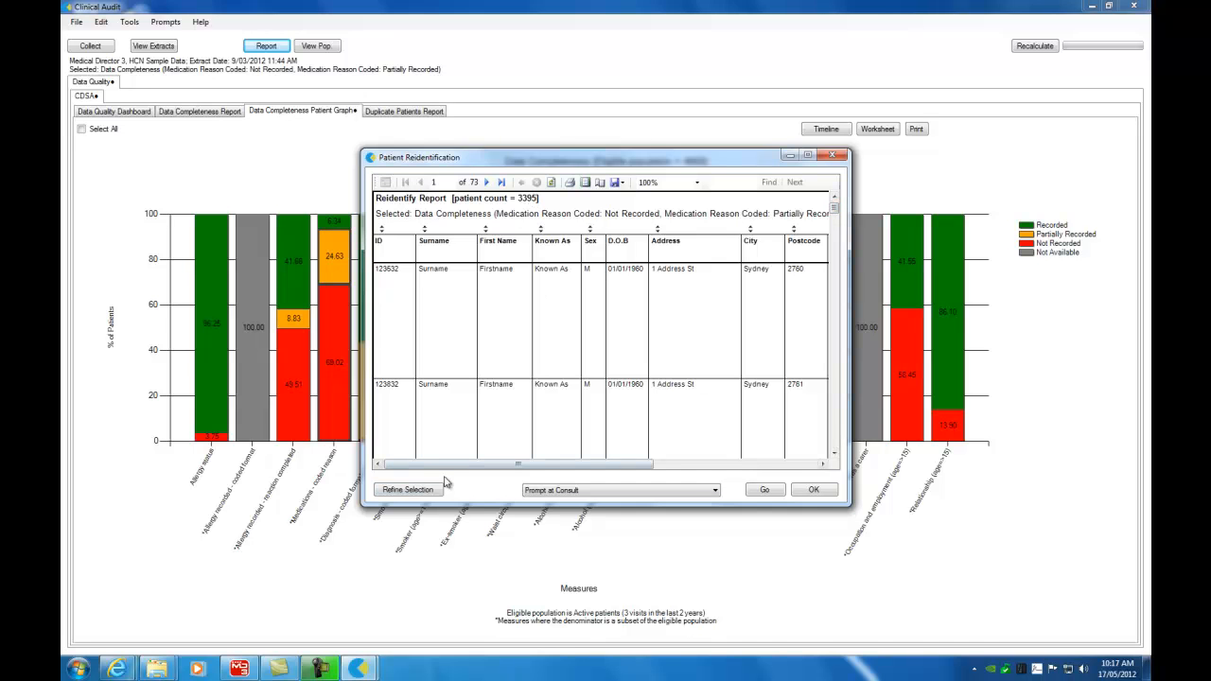
Step: Try to refine the reidentification report to a single patient by deselecting everyone and choosing one
{"action": "left_click", "coordinate": [410, 494]}
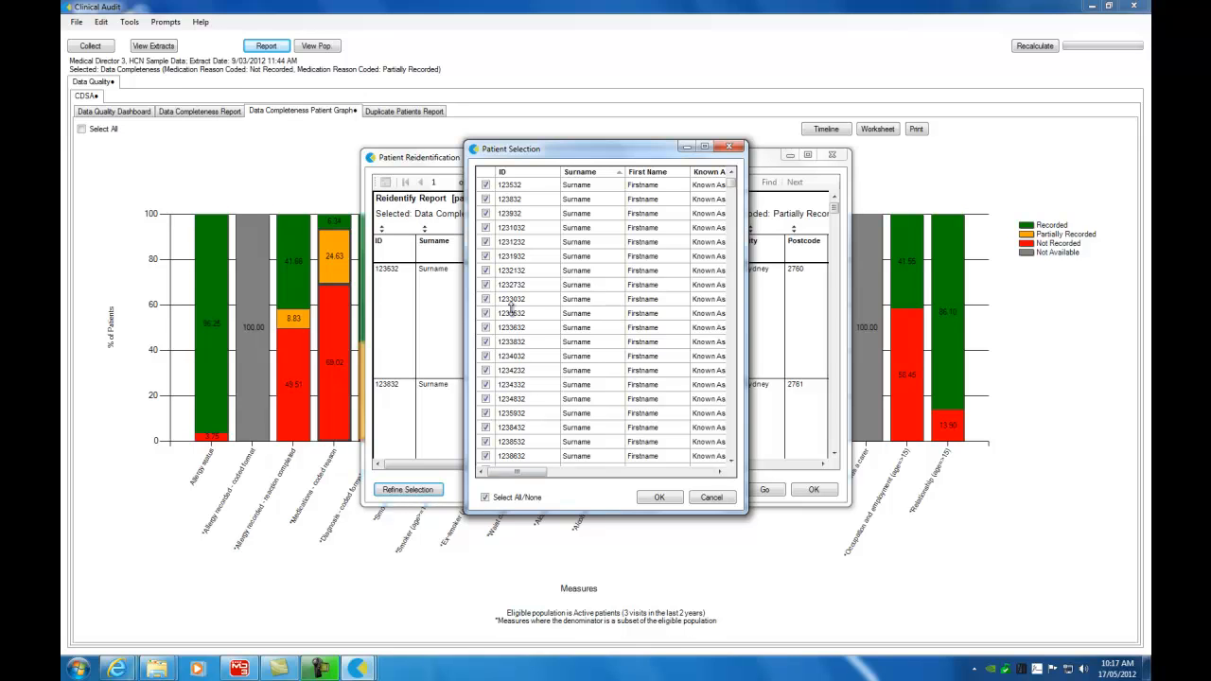
{"action": "left_click", "coordinate": [485, 498]}
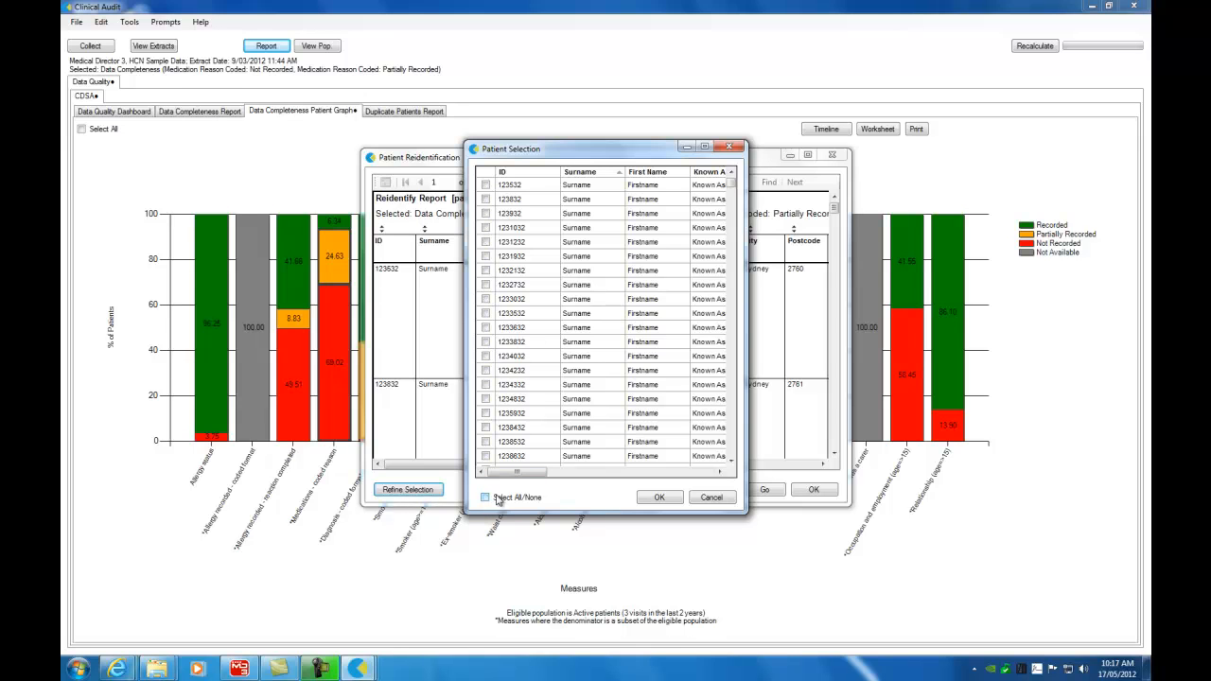
{"action": "left_click", "coordinate": [486, 285]}
{"action": "left_click", "coordinate": [661, 499]}
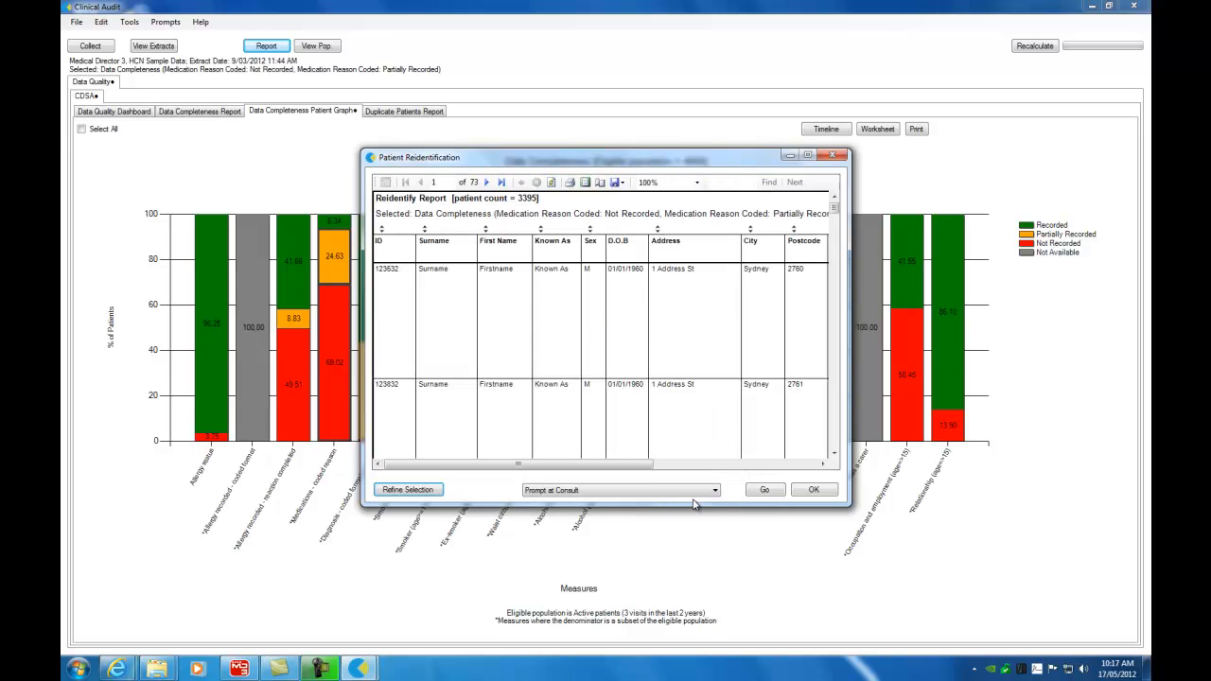
Step: Create a Prompt at Consult for the next consult with the summary "Record Reason For Medications", and close the patient report
{"action": "left_click", "coordinate": [767, 491]}
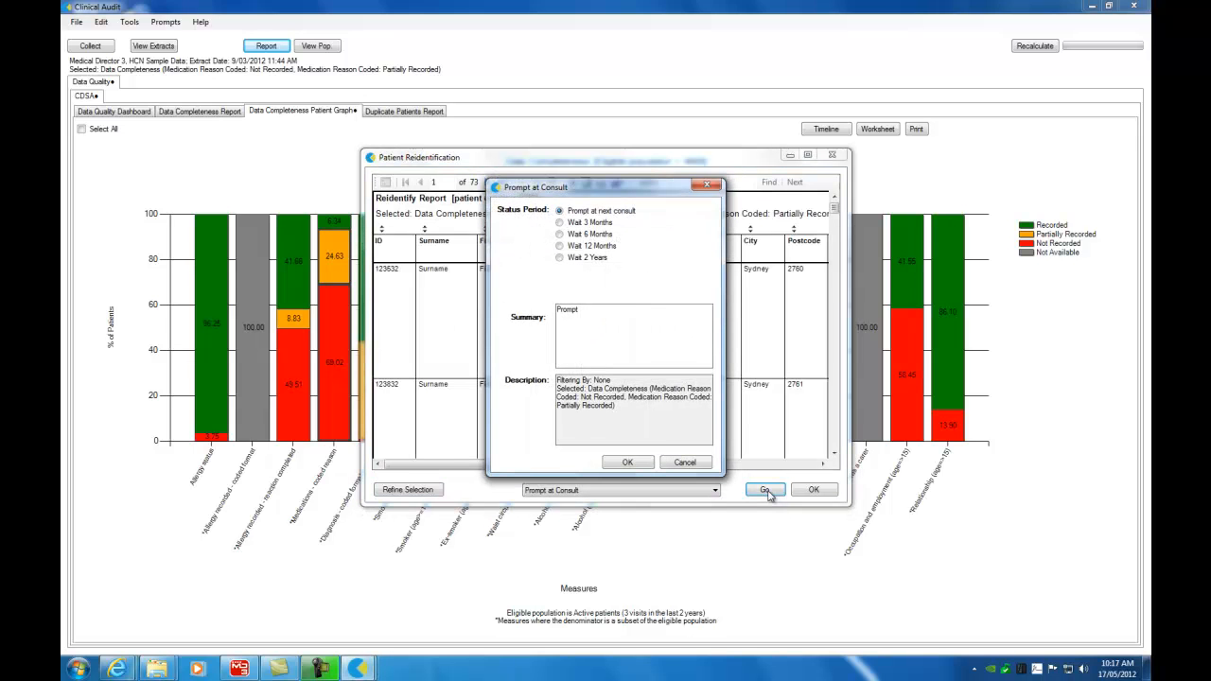
{"action": "left_click_drag", "start_coordinate": [584, 310], "coordinate": [542, 315]}
{"action": "type", "text": "Record Reason For Medications"}
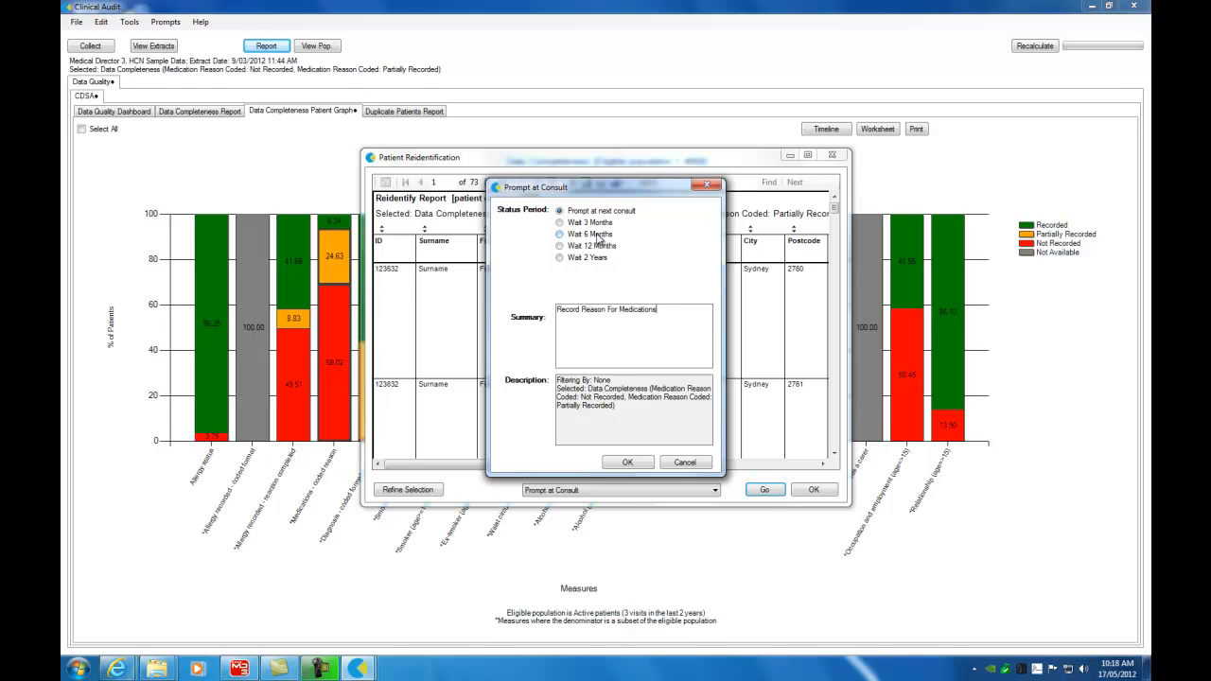
{"action": "left_click", "coordinate": [628, 463]}
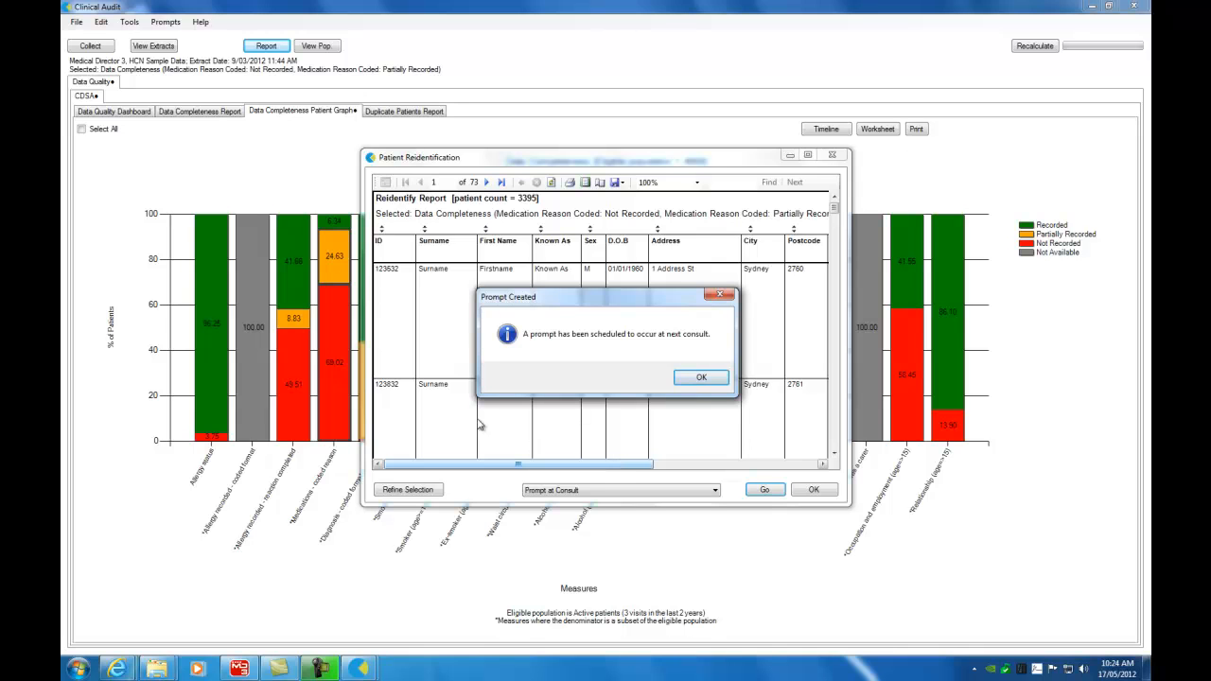
{"action": "left_click", "coordinate": [708, 379]}
{"action": "left_click", "coordinate": [814, 490]}
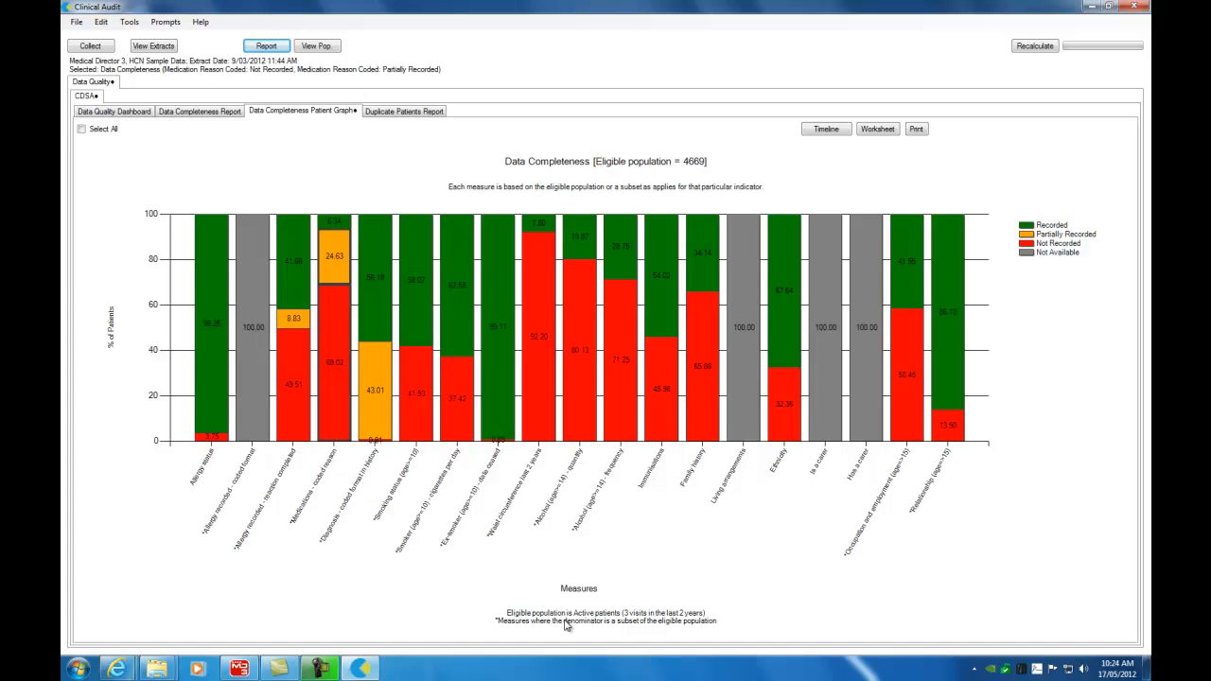
Step: Switch to Medical Director and show the PrimaryCare Sidebar beside it
{"action": "left_click", "coordinate": [243, 670]}
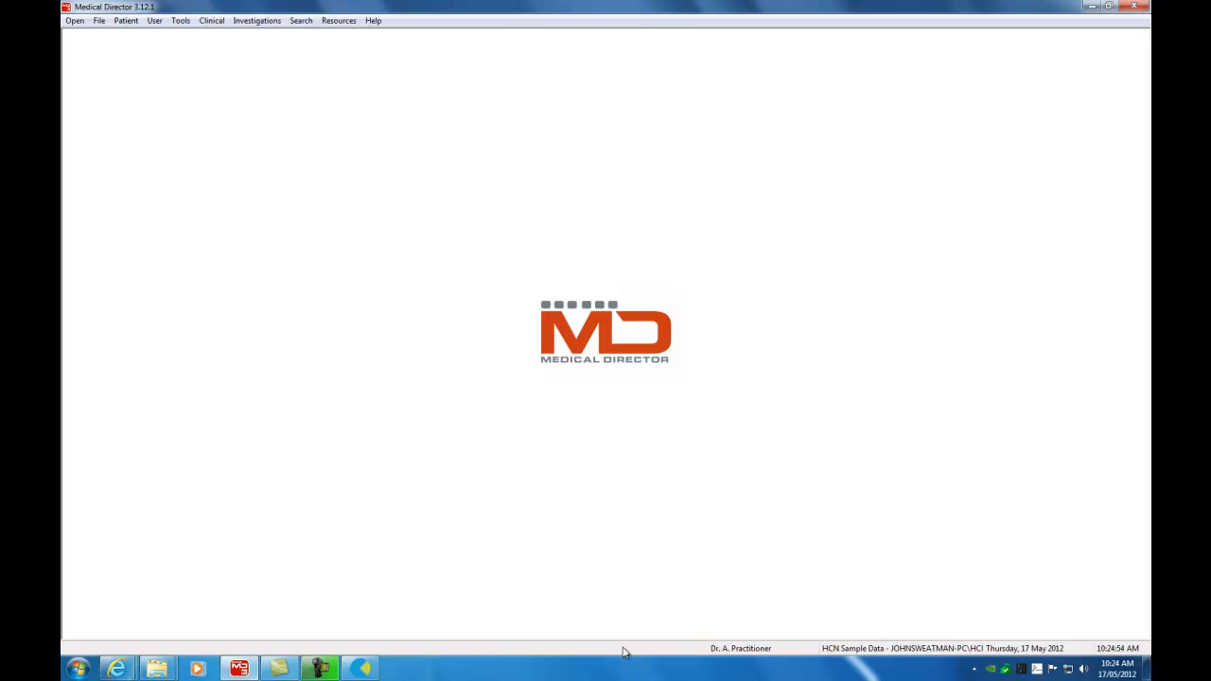
{"action": "left_click", "coordinate": [1022, 670]}
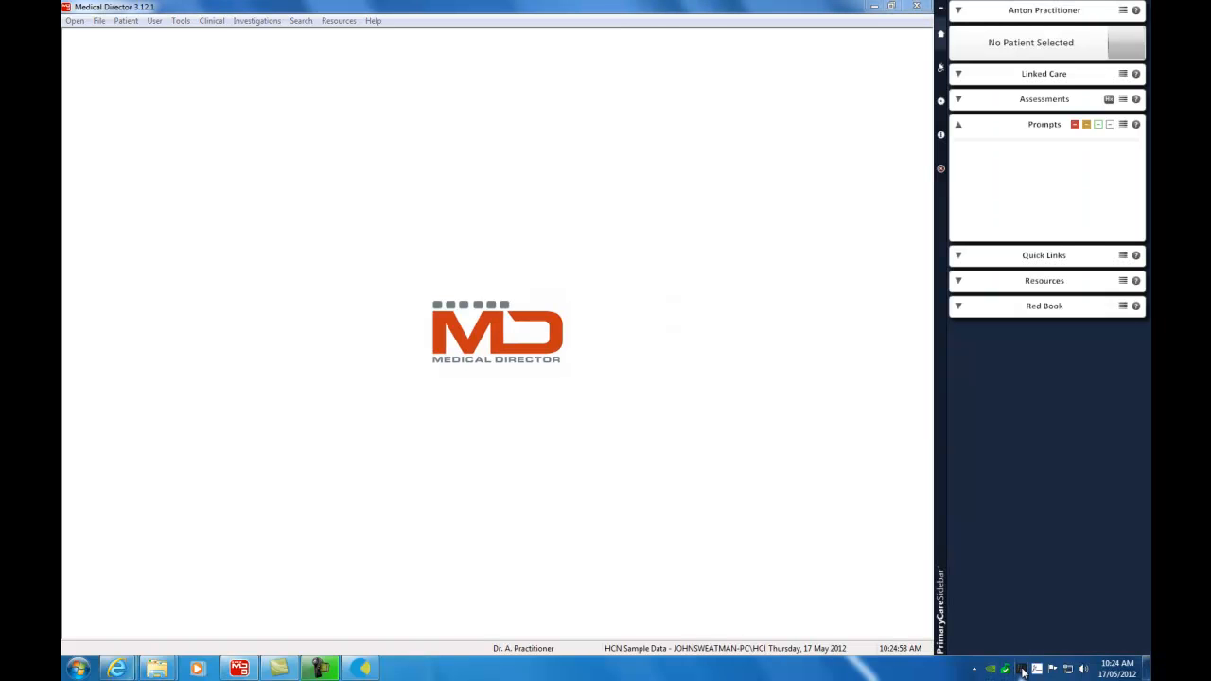
Step: Find the patient by surname, open their record, and open the Record Reason For Medication prompt in the sidebar
{"action": "left_click", "coordinate": [75, 22]}
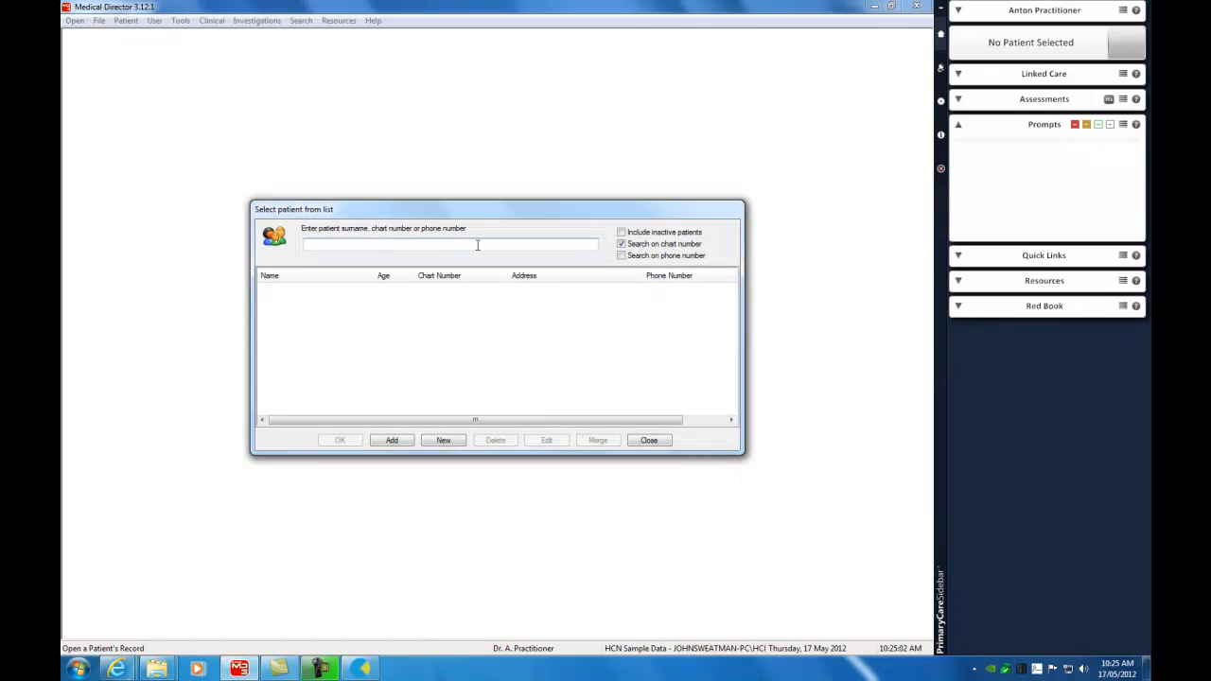
{"action": "type", "text": "MATTHEWS"}
{"action": "double_click", "coordinate": [290, 291]}
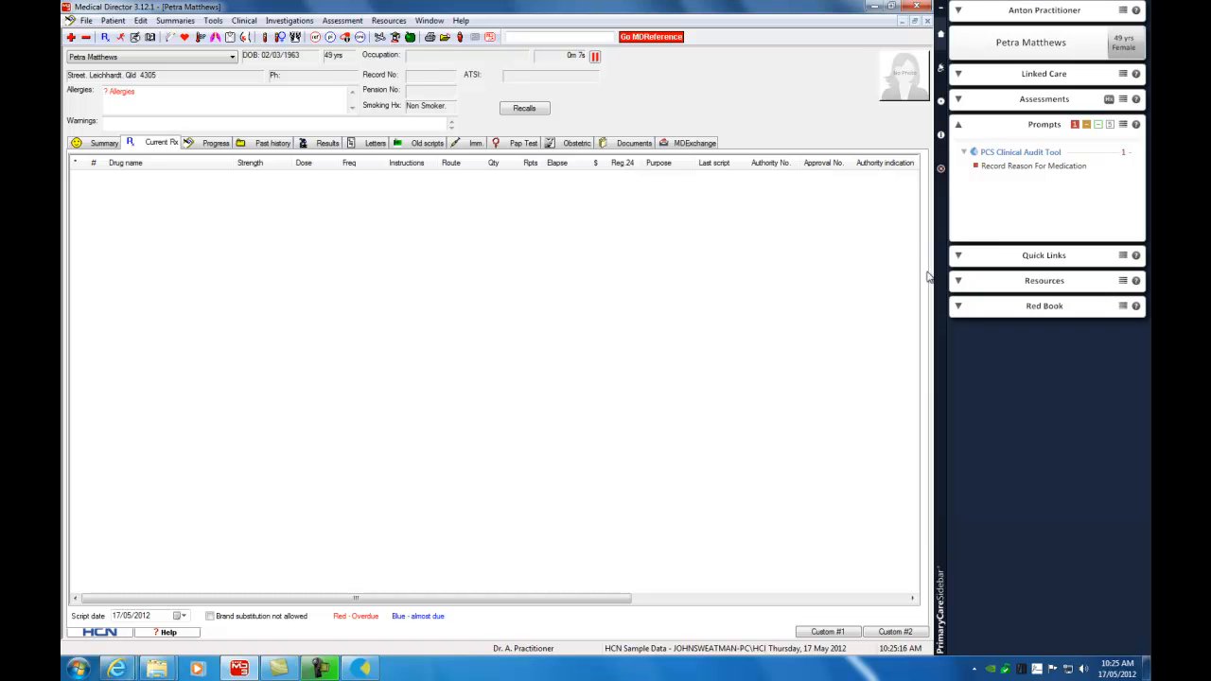
{"action": "left_click", "coordinate": [1089, 173]}
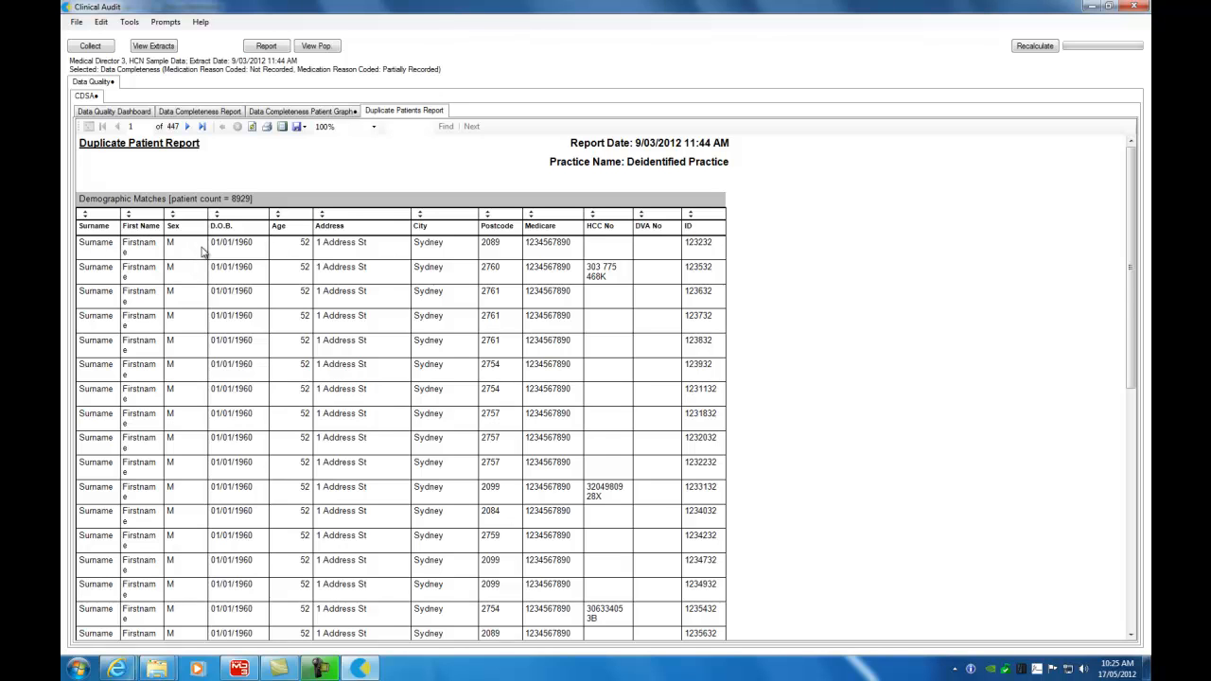
Step: Review the demographic and number matches in the Duplicate Patients Report
{"action": "scroll", "coordinate": [236, 227], "scroll_direction": "down", "scroll_amount": 3}
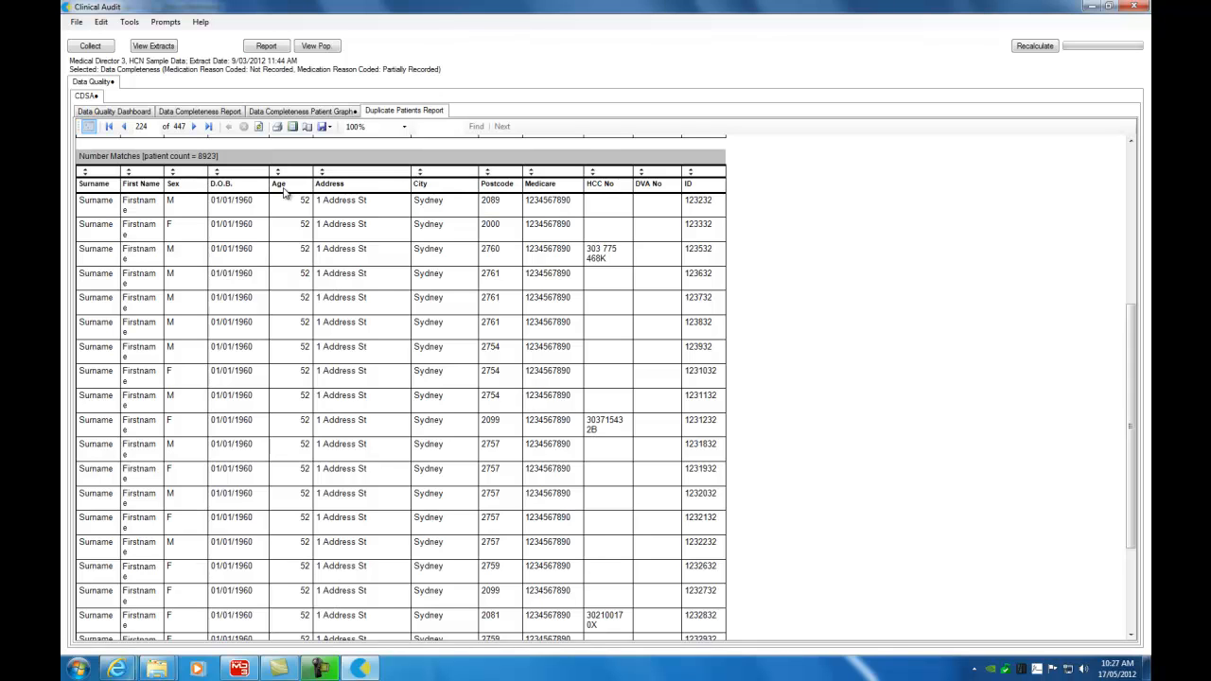
Step: Switch to Internet Explorer and view the CDSA demo request form from the Clinical Audit Tool's Getting Started page, then close the form
{"action": "mouse_move", "coordinate": [117, 668]}
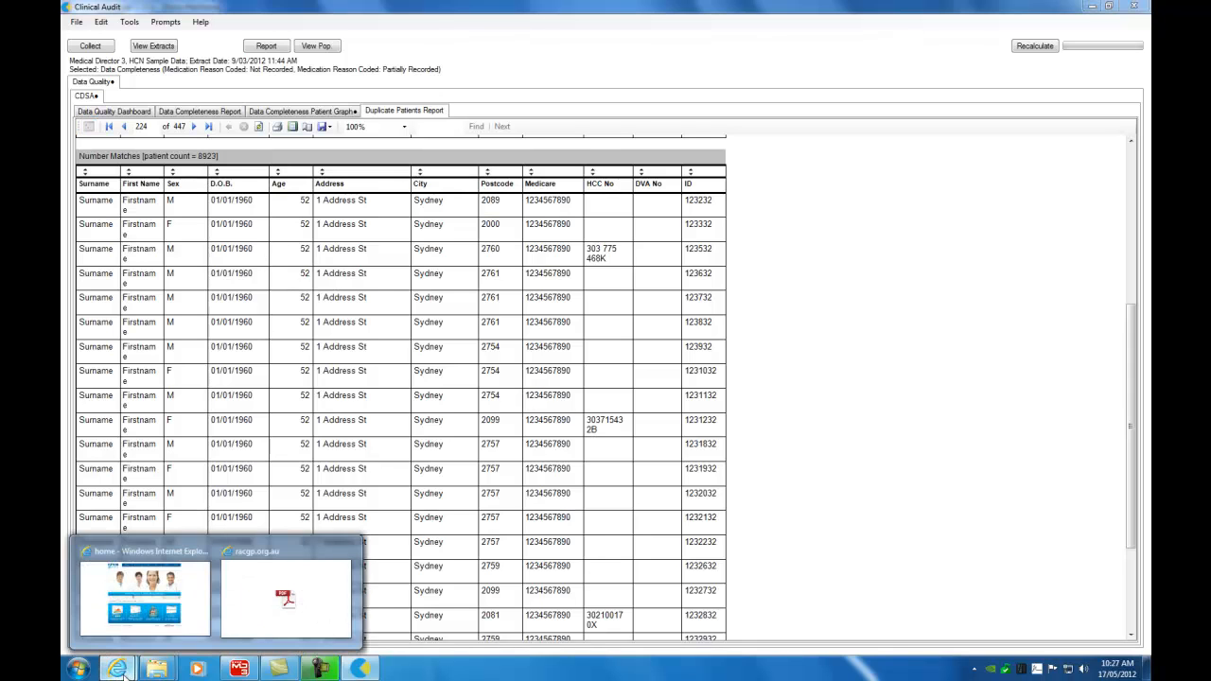
{"action": "left_click", "coordinate": [136, 613]}
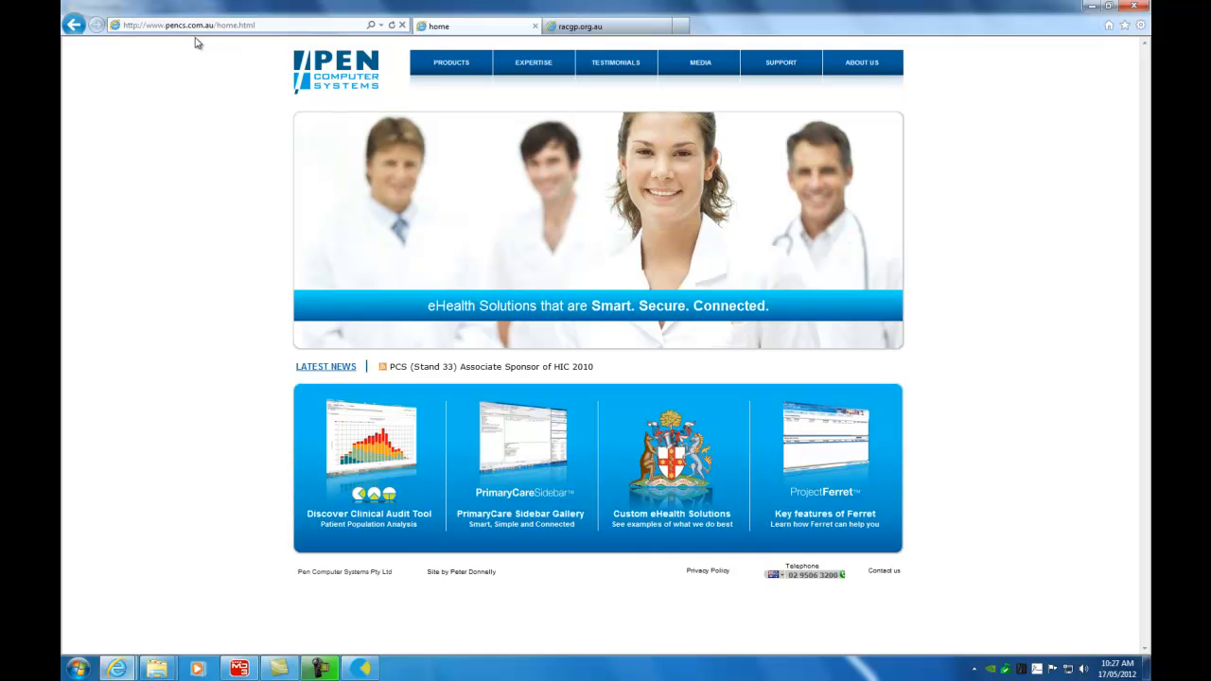
{"action": "left_click", "coordinate": [458, 72]}
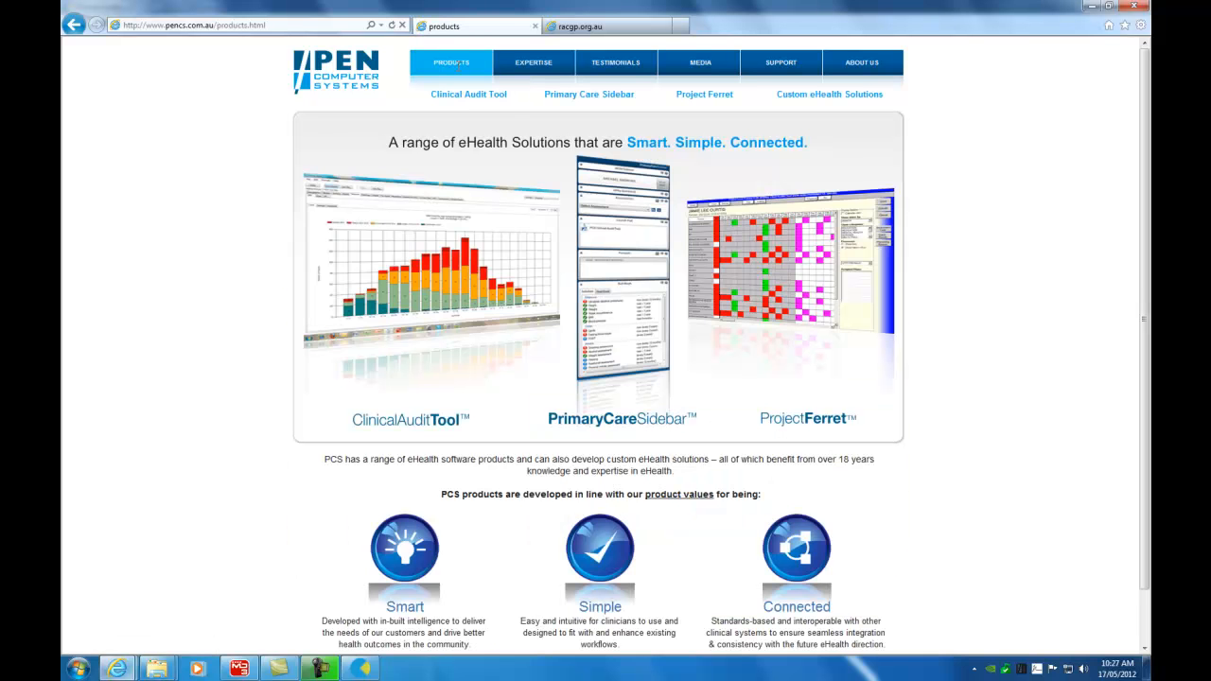
{"action": "left_click", "coordinate": [484, 94]}
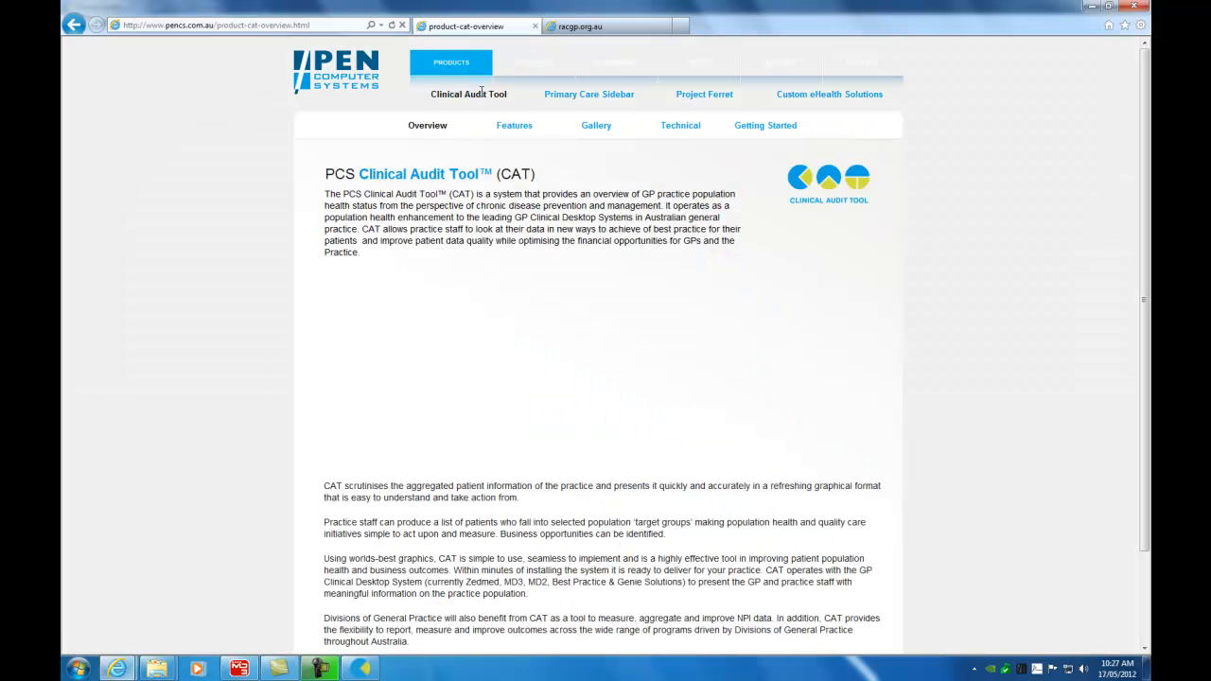
{"action": "left_click", "coordinate": [788, 124]}
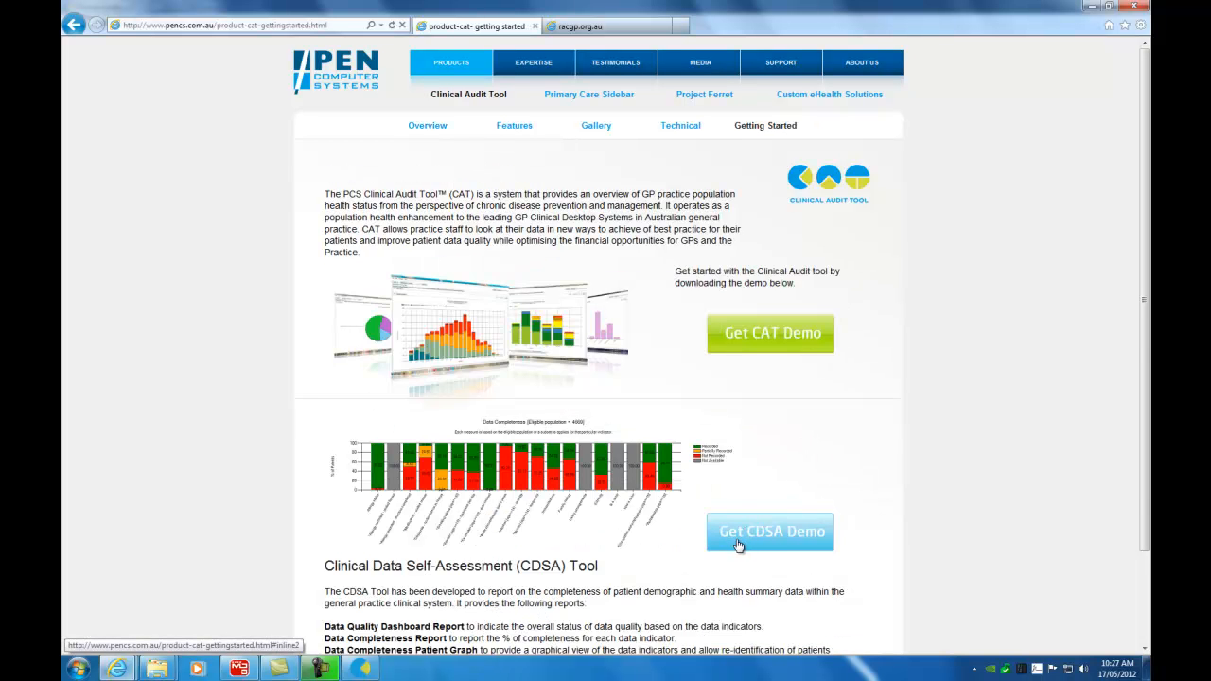
{"action": "left_click", "coordinate": [783, 546]}
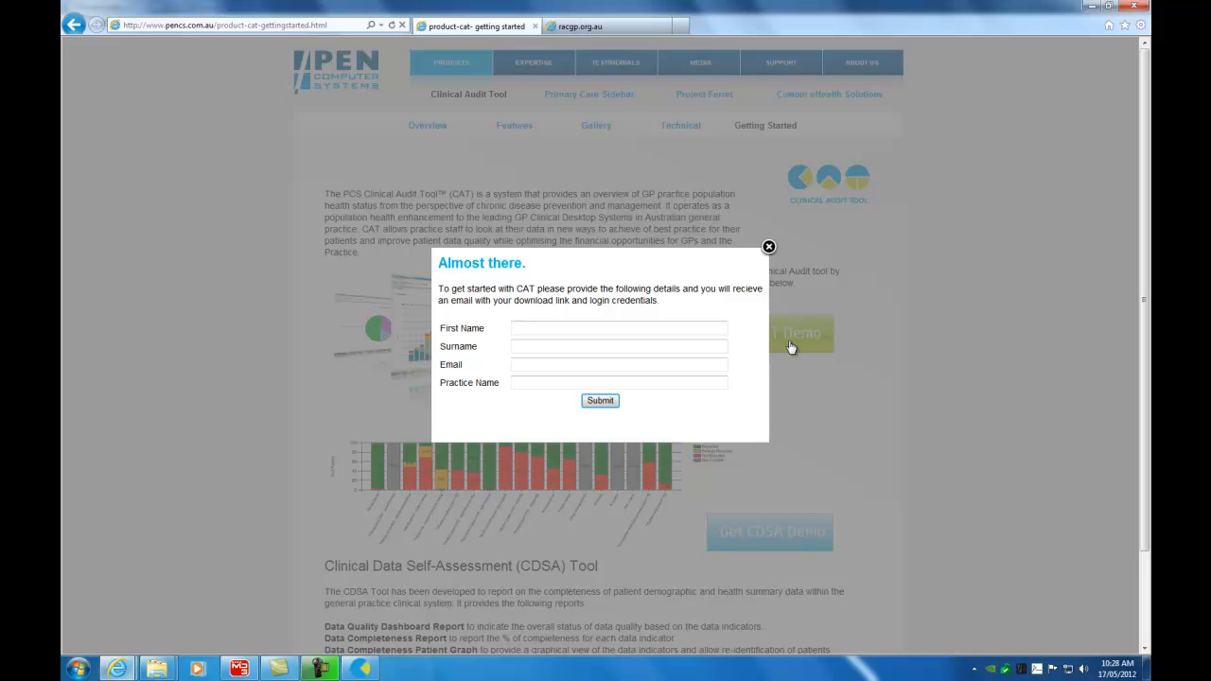
{"action": "left_click", "coordinate": [769, 247]}
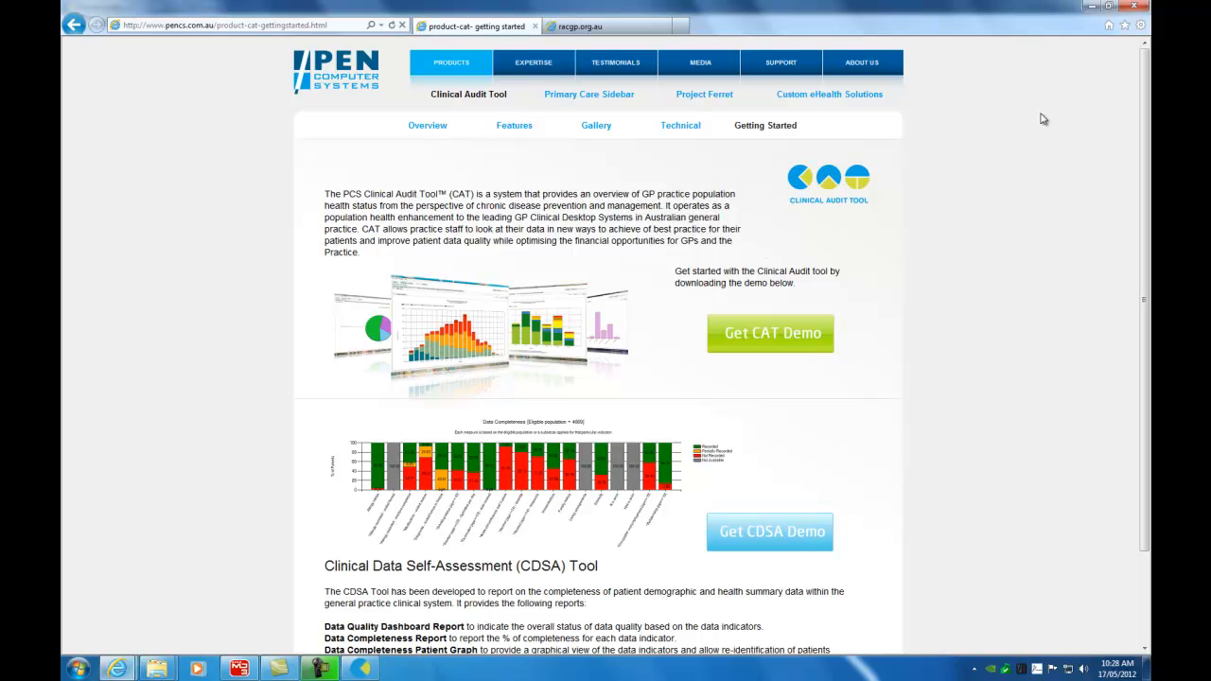